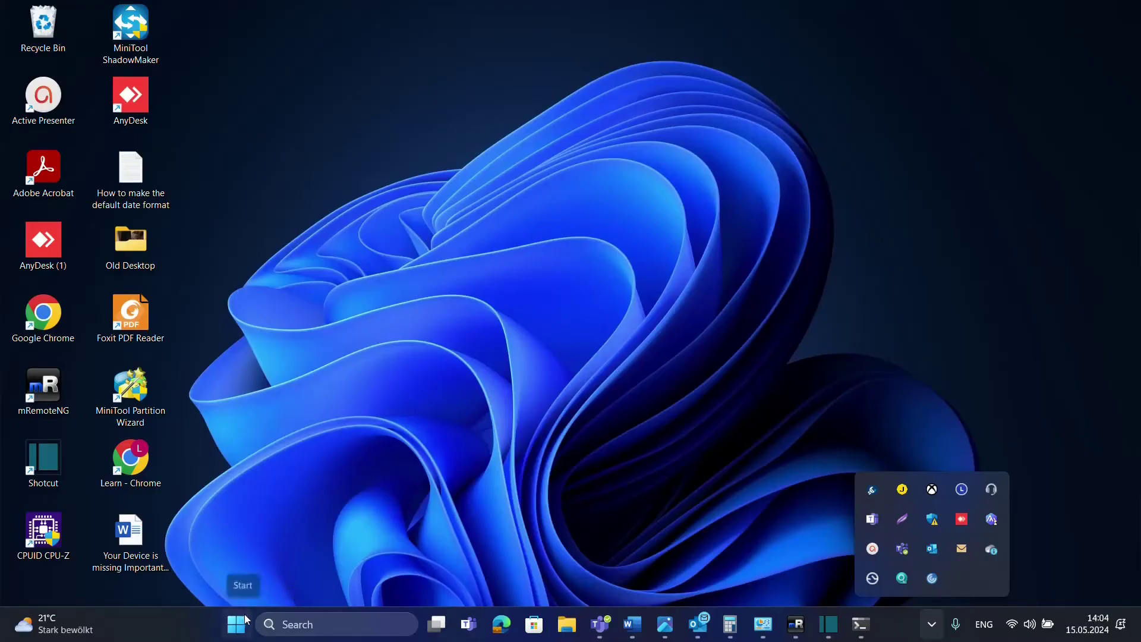
# - Launch Device Manager from the Start button's Win+X quick menu
pyautogui.click(290, 623)
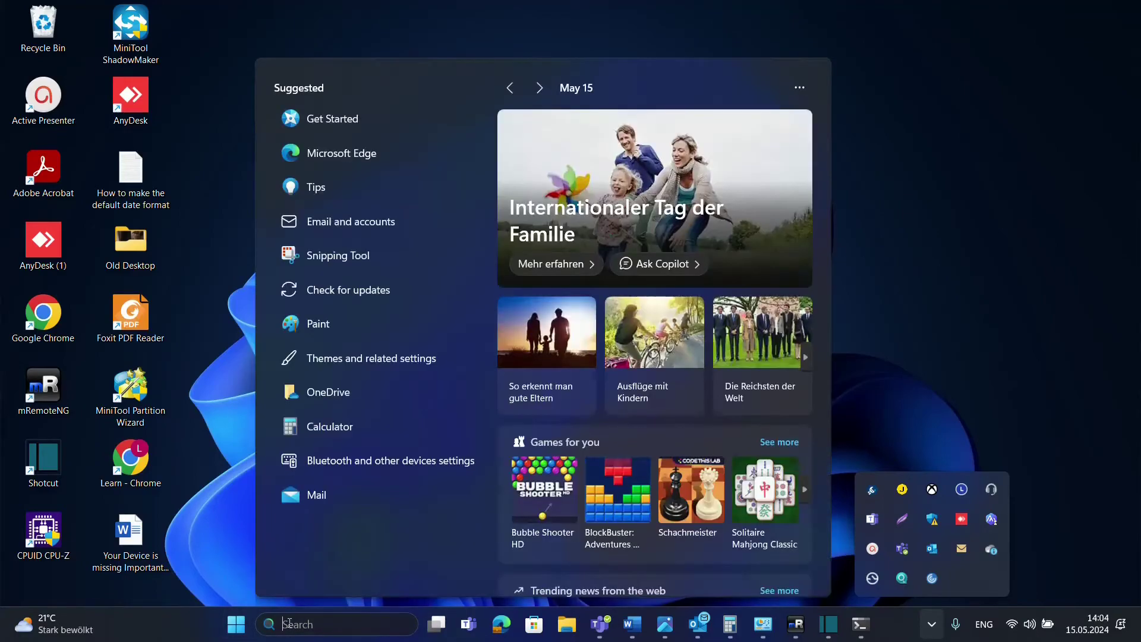
pyautogui.rightClick(232, 636)
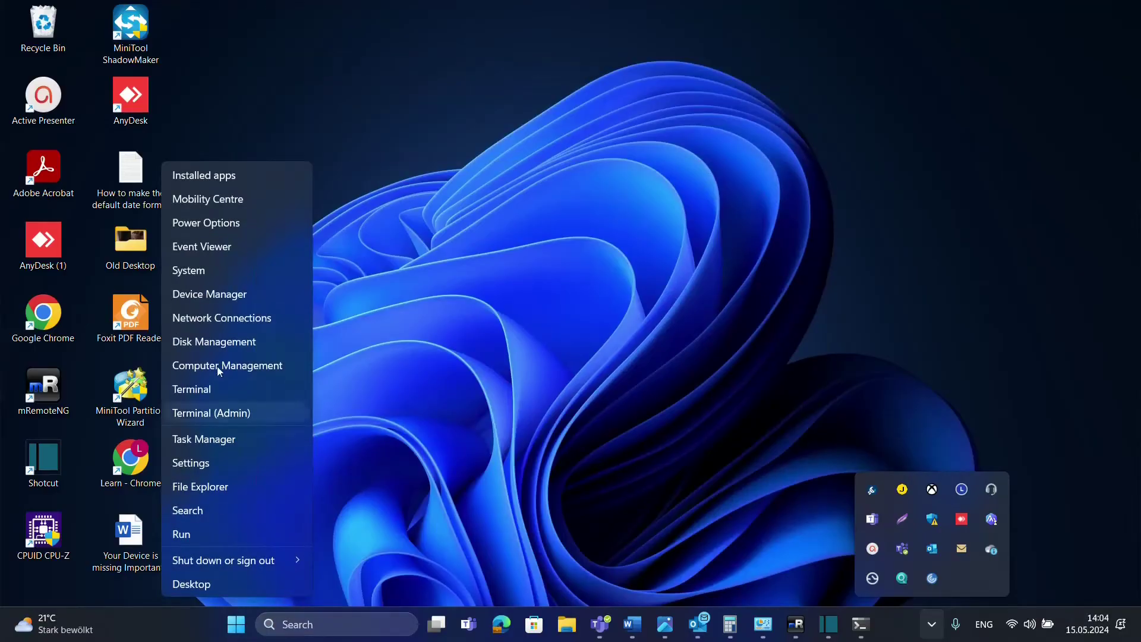
pyautogui.click(229, 296)
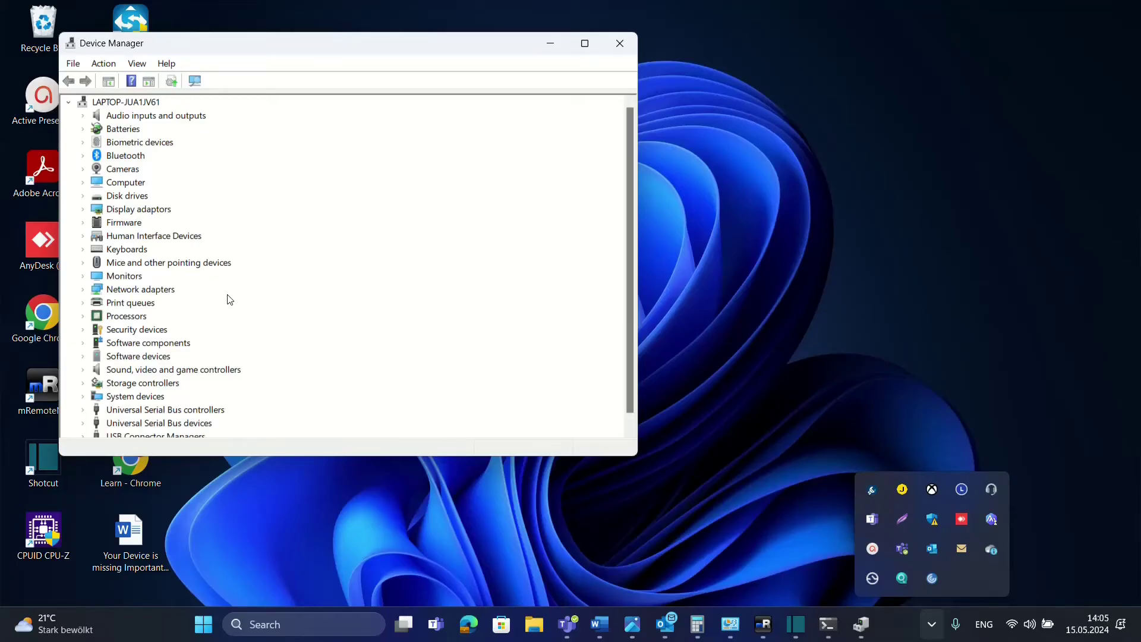
# - Maximize Device Manager, expand Sound, video and game controllers, and select Realtek(R) Audio
pyautogui.click(578, 45)
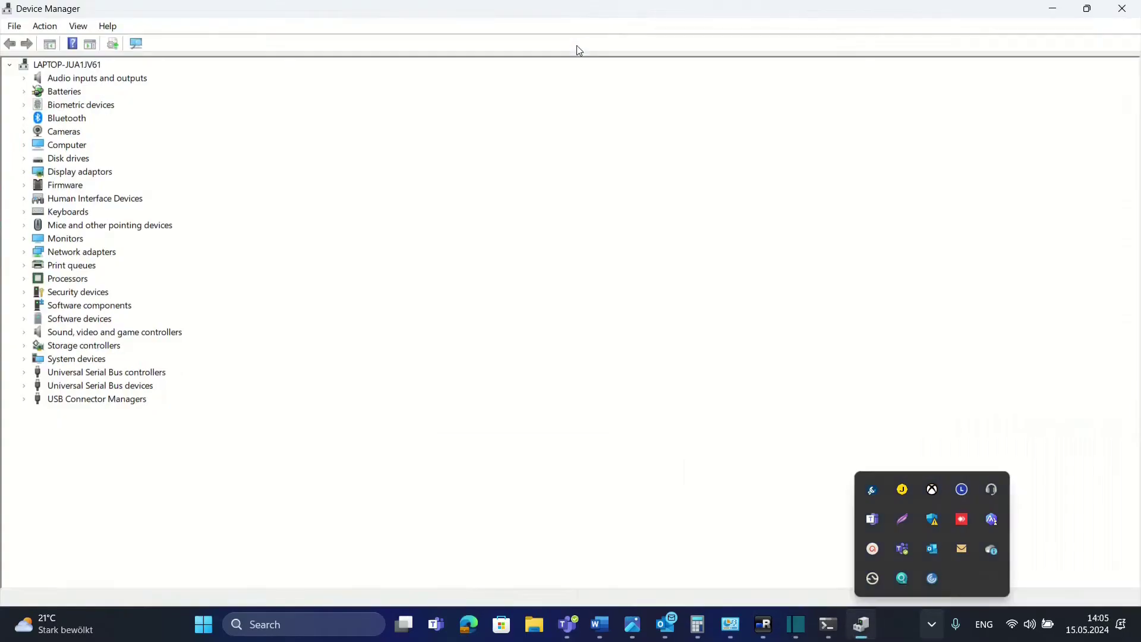
pyautogui.click(34, 336)
pyautogui.click(30, 333)
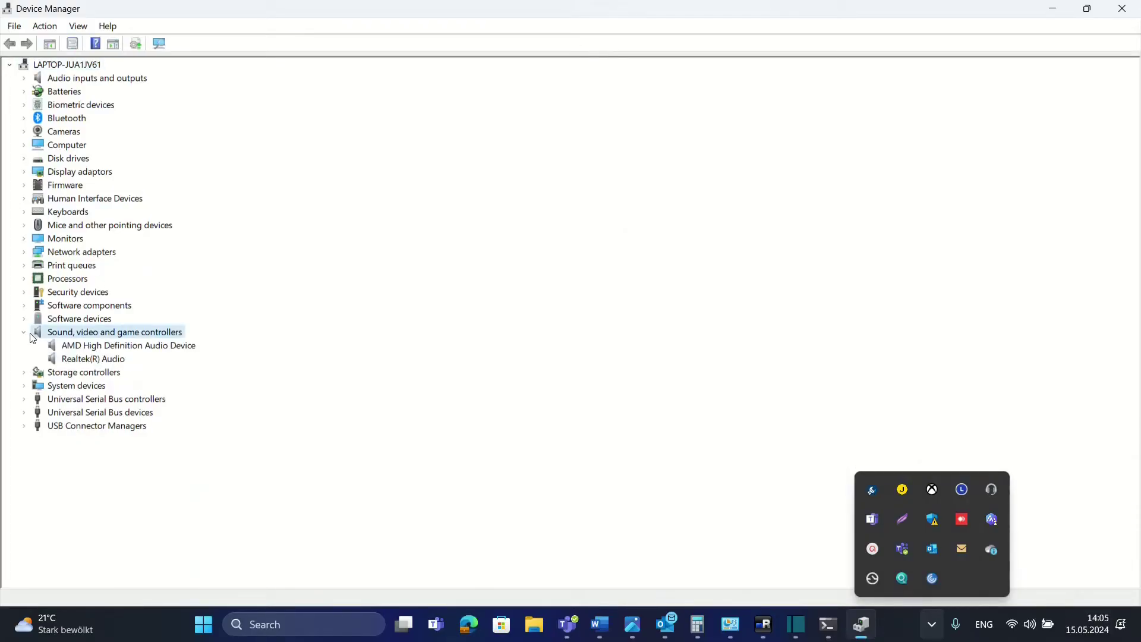
pyautogui.click(85, 362)
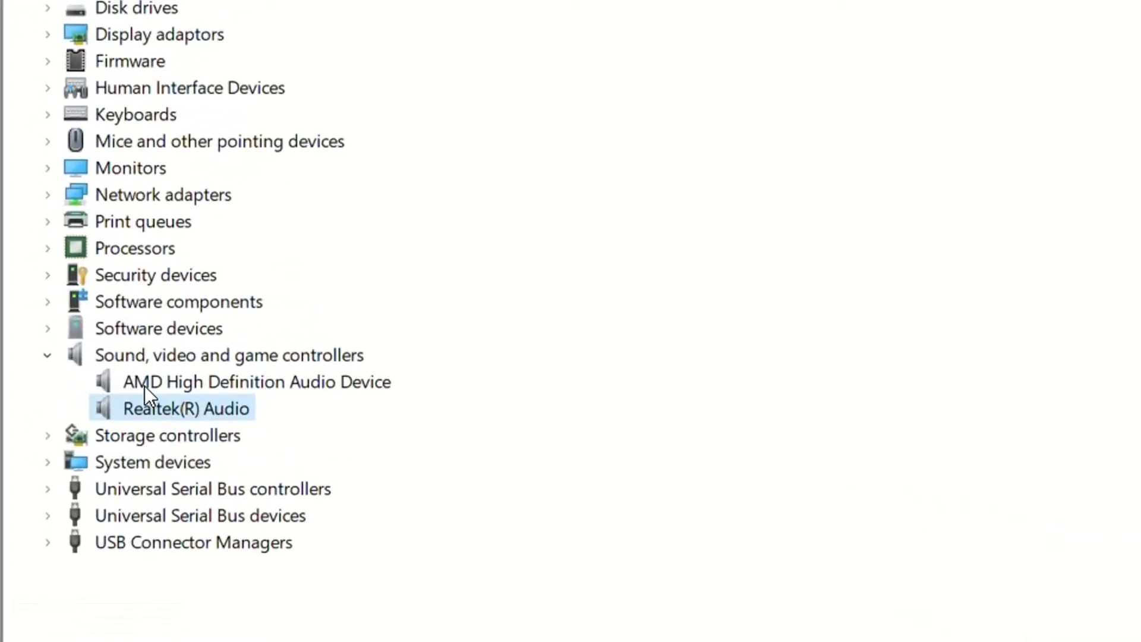
pyautogui.click(144, 386)
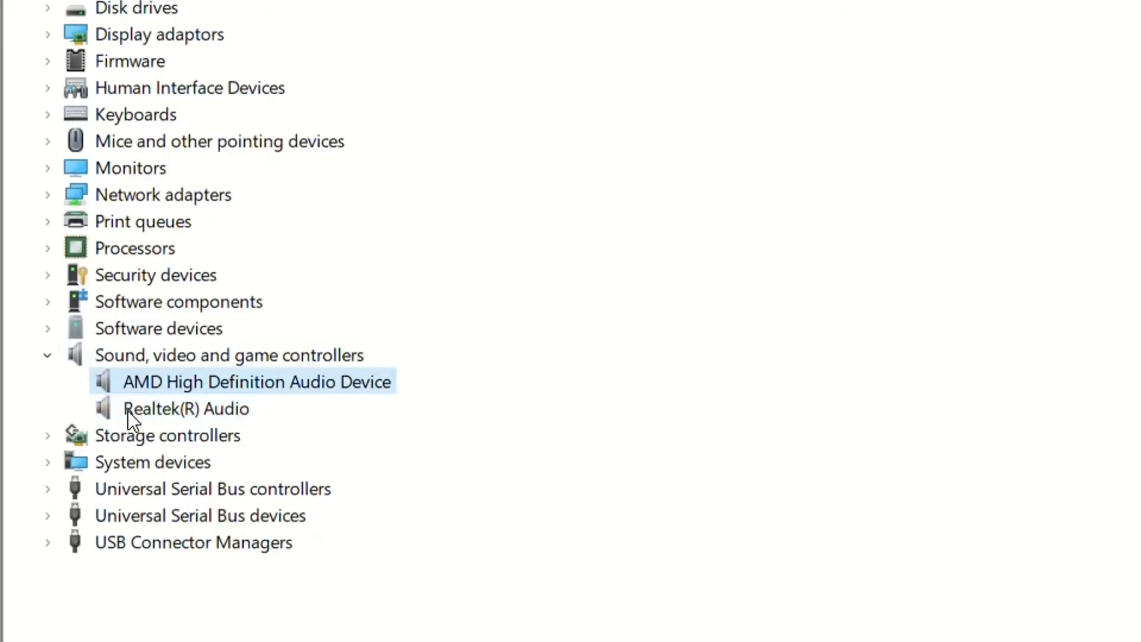
pyautogui.click(127, 412)
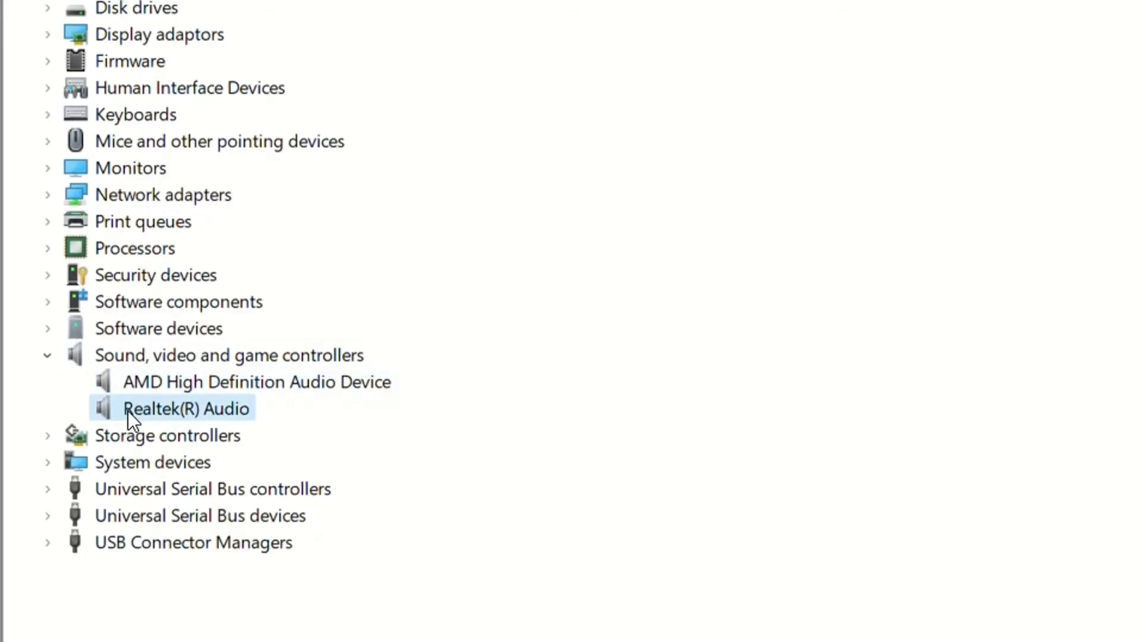
# - Update the Realtek(R) Audio driver by searching automatically, then close the wizard after success
pyautogui.rightClick(128, 411)
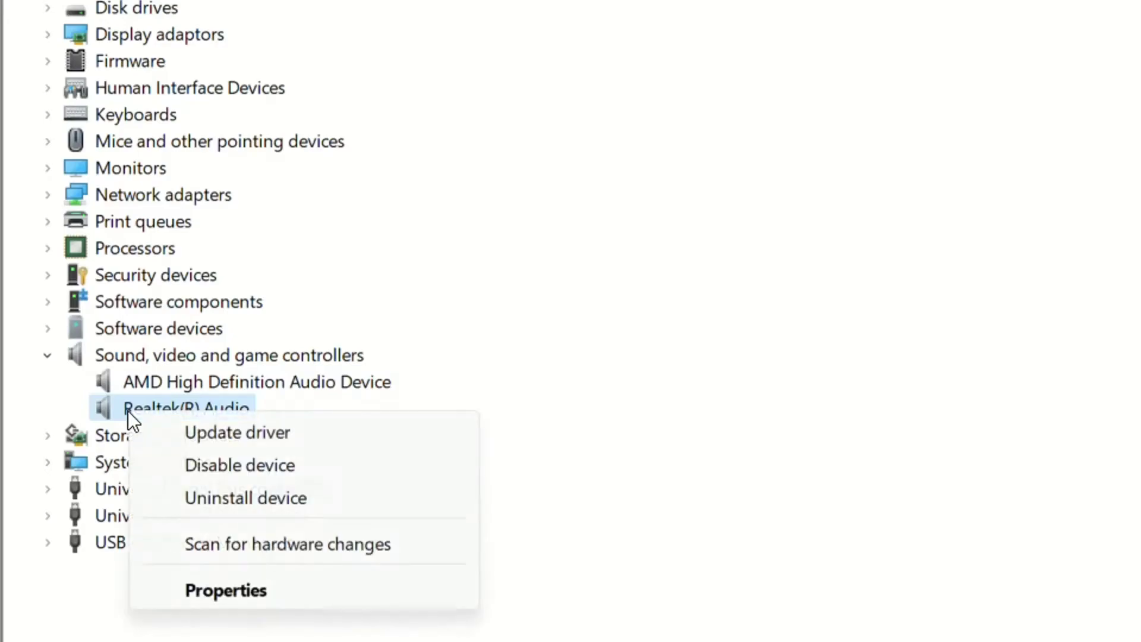
pyautogui.click(233, 437)
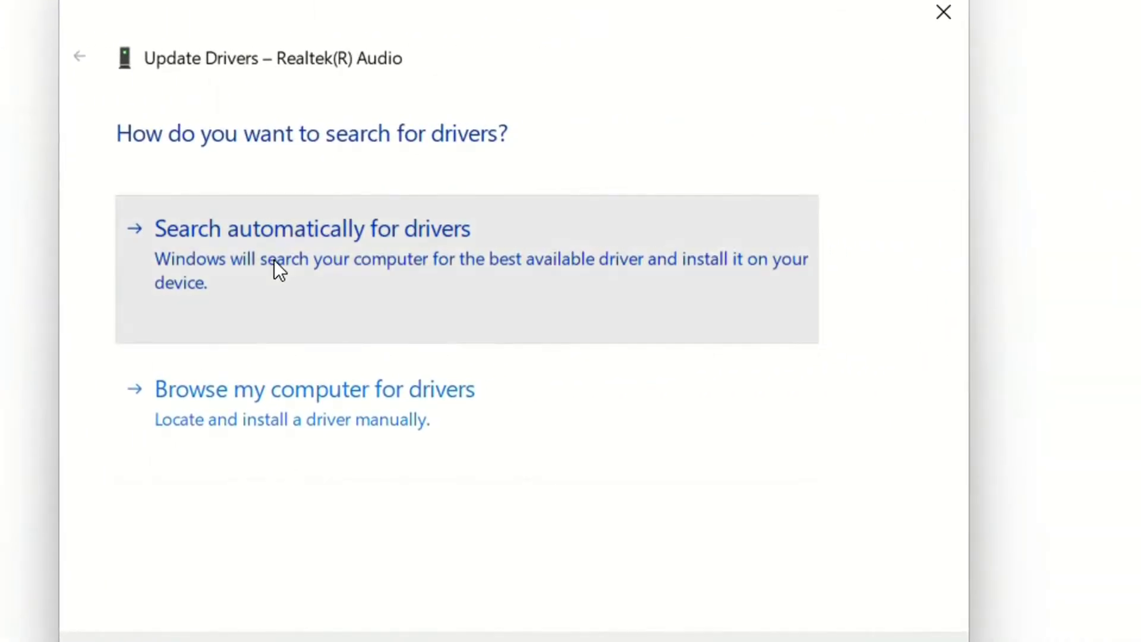
pyautogui.click(275, 268)
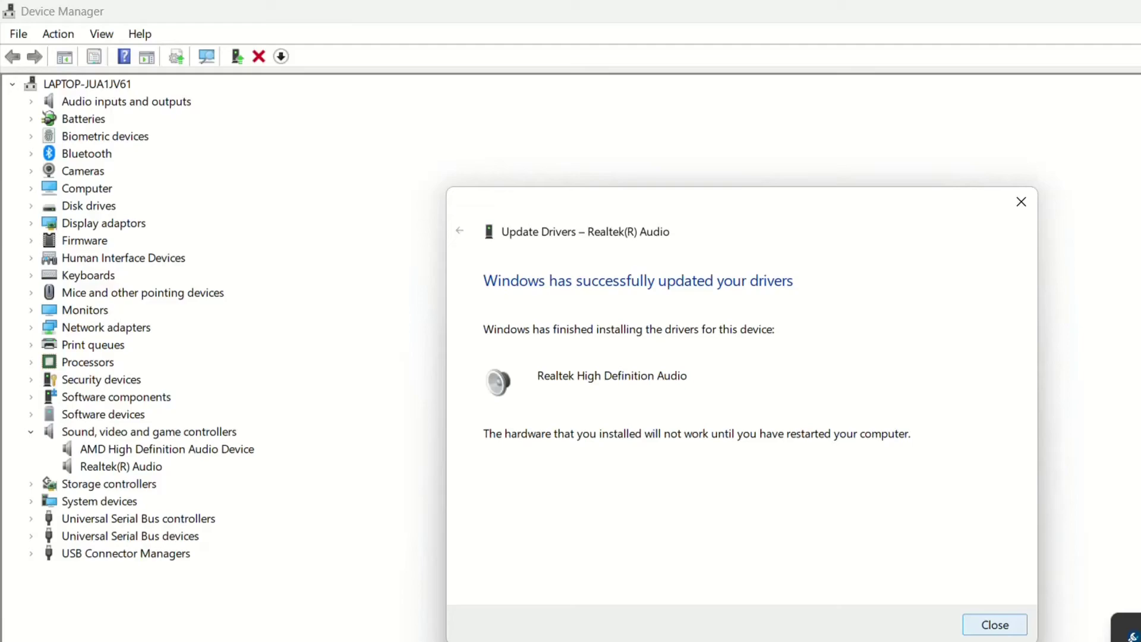
pyautogui.press('Return')
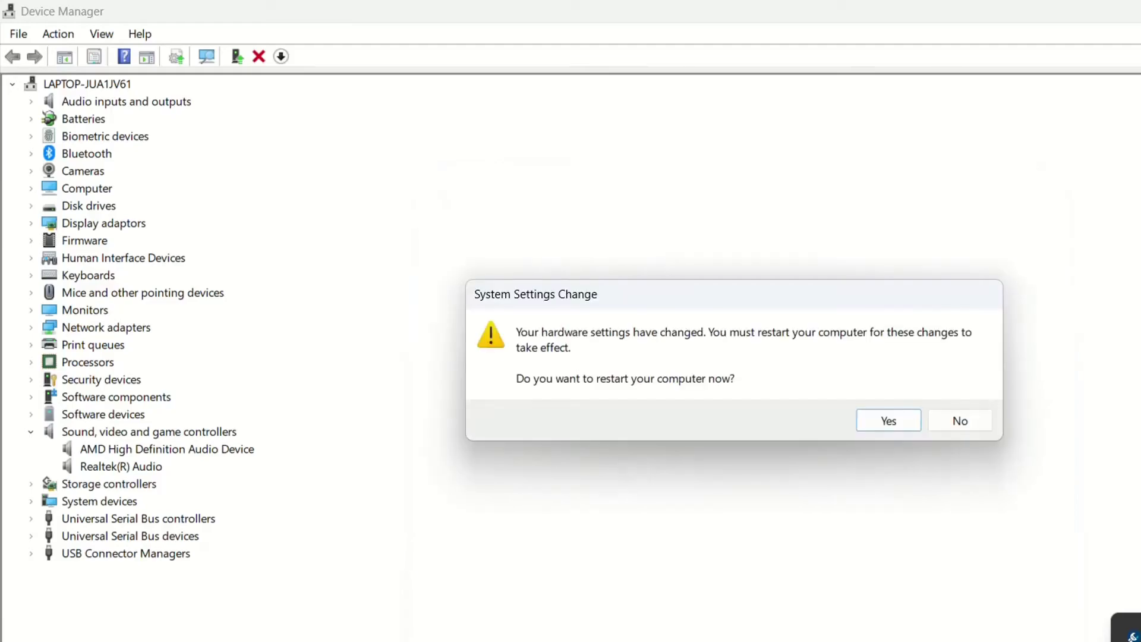
# - Decline the restart and start a manual Realtek(R) Audio driver update via Browse my computer
pyautogui.click(960, 420)
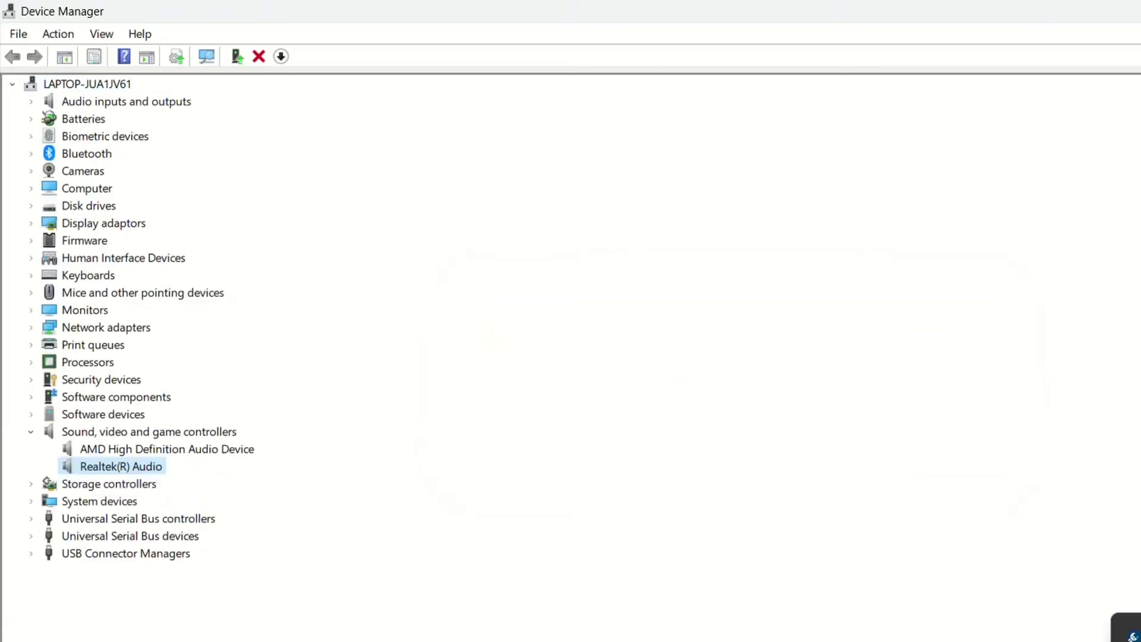
pyautogui.rightClick(98, 468)
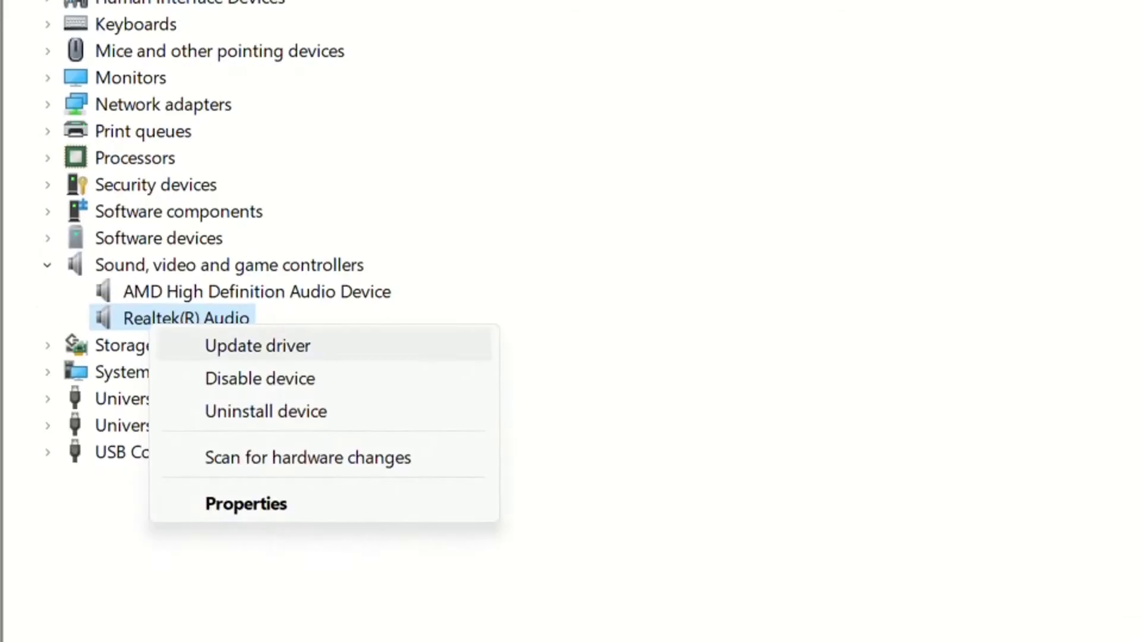
pyautogui.click(258, 346)
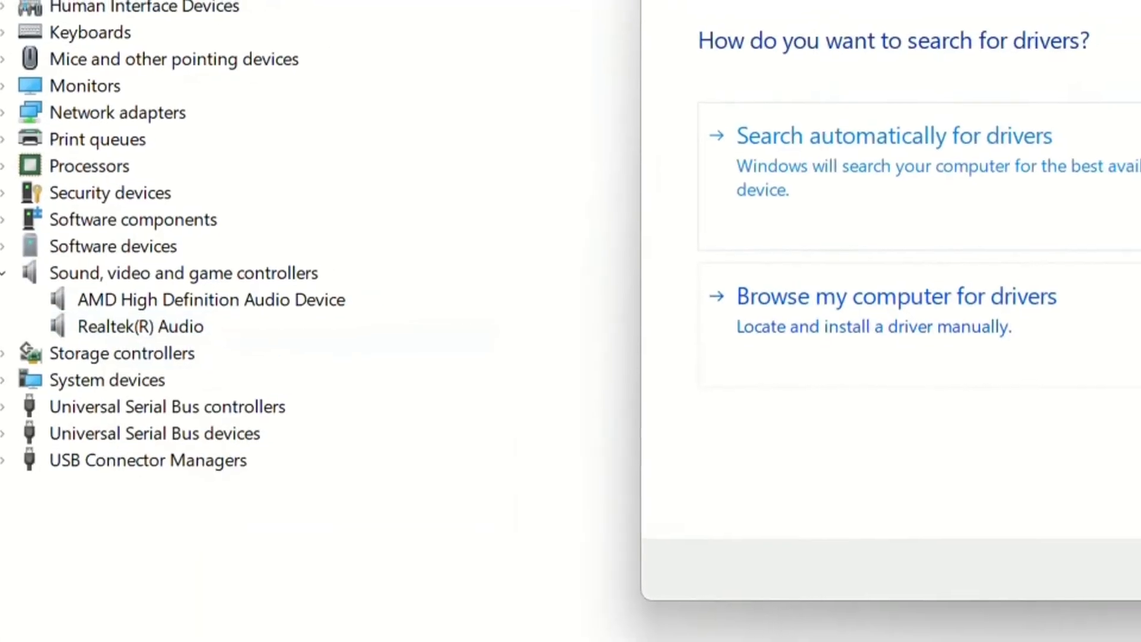
pyautogui.click(420, 381)
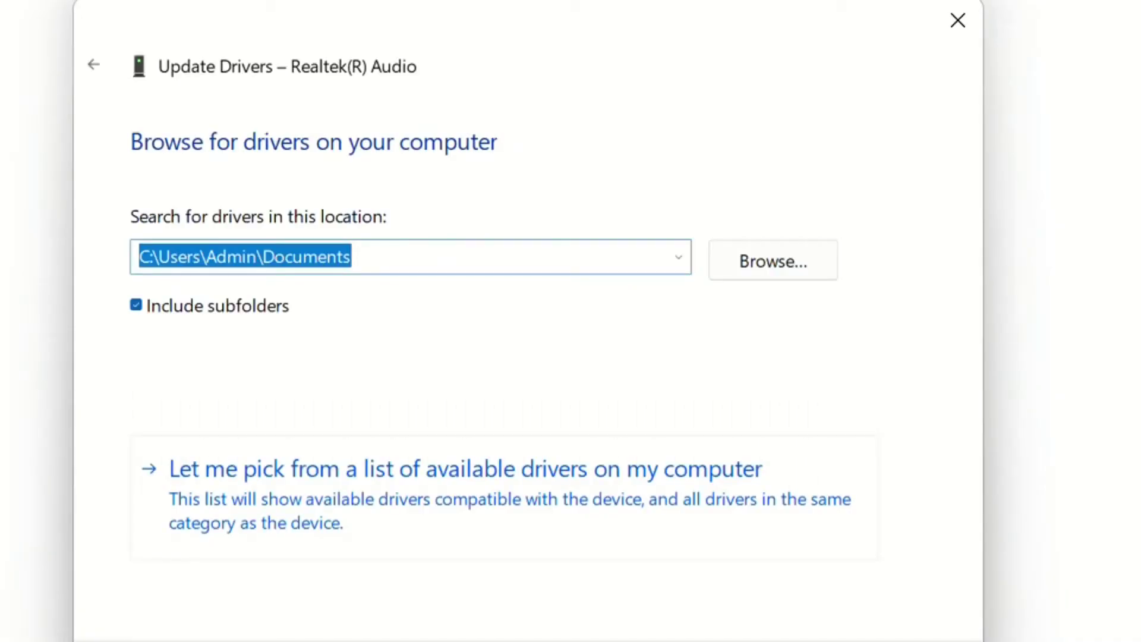
# - View the compatible driver list, pick High Definition Audio Device, then return to the browse page
pyautogui.click(465, 469)
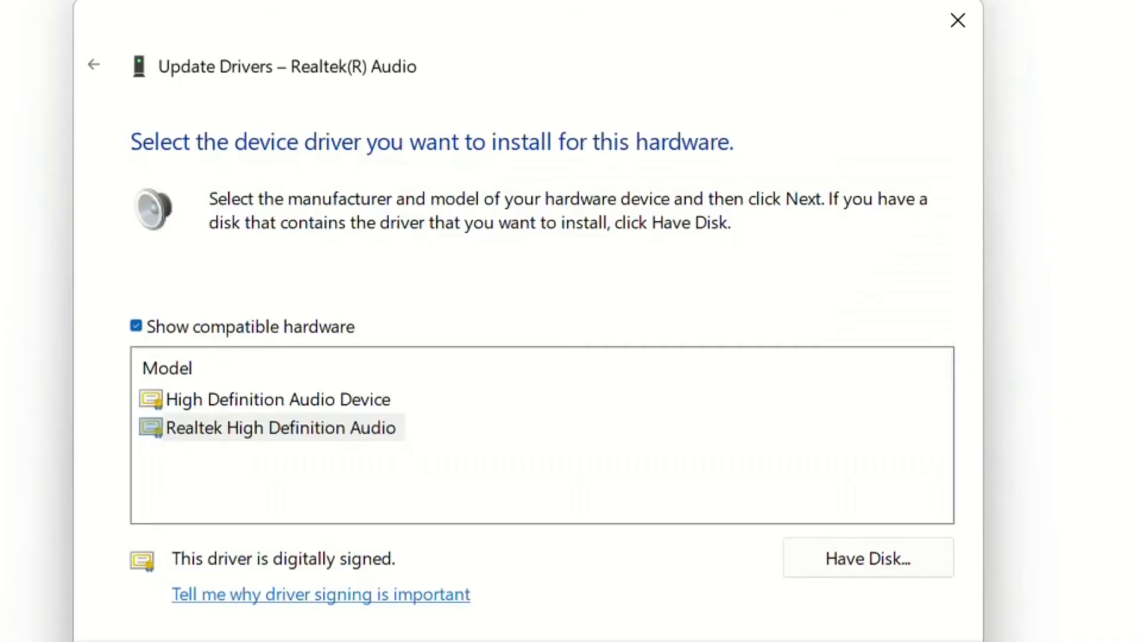
pyautogui.click(278, 399)
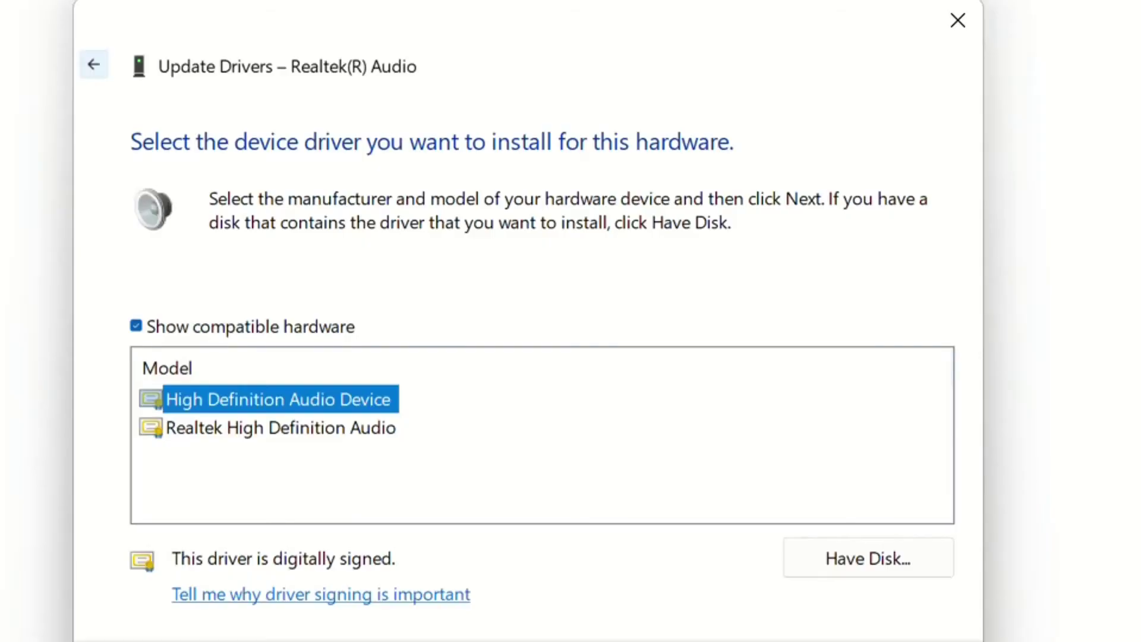
pyautogui.click(93, 64)
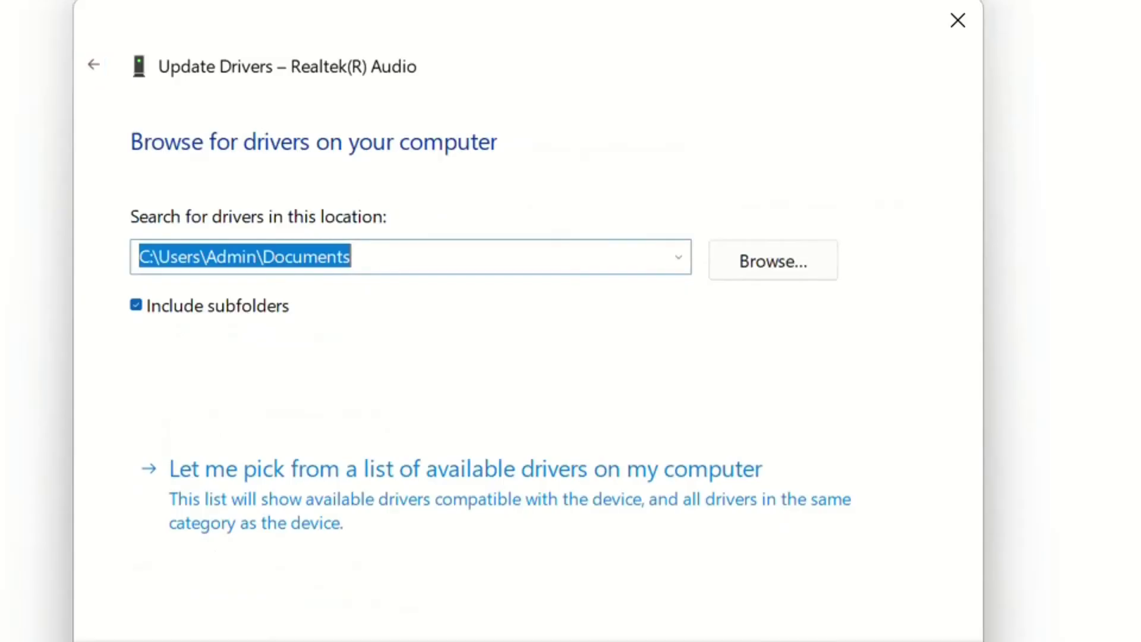
# - Leave the wizard without installing, skip uninstalling, and move to Realtek(R) Audio's Properties entry
pyautogui.click(773, 261)
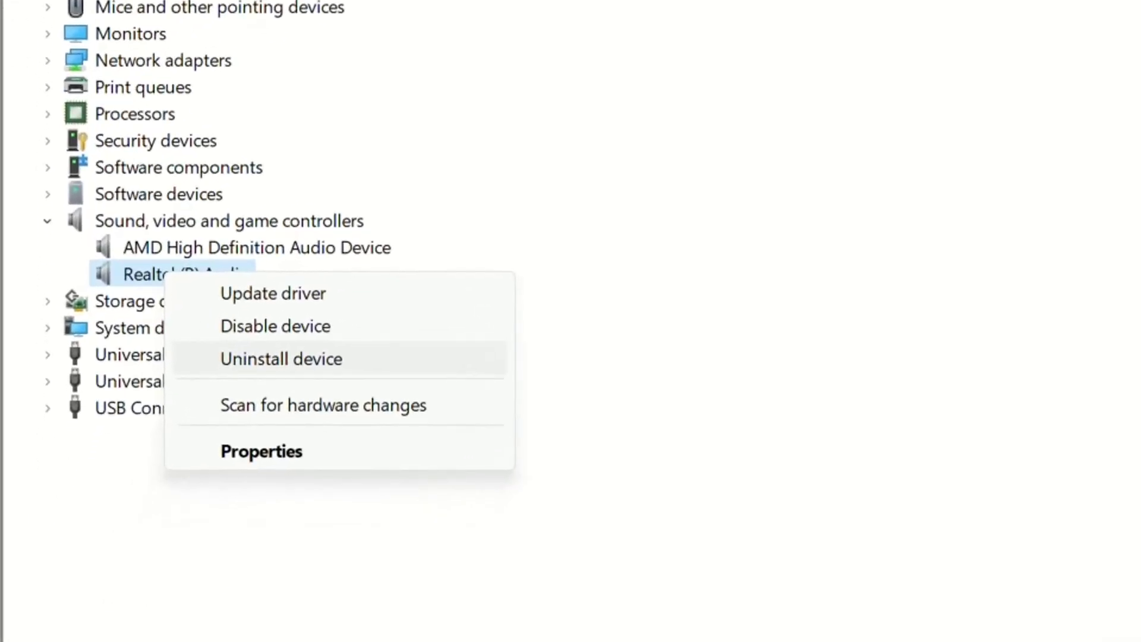
pyautogui.press('Return')
pyautogui.hotkey('shift', 'F10')
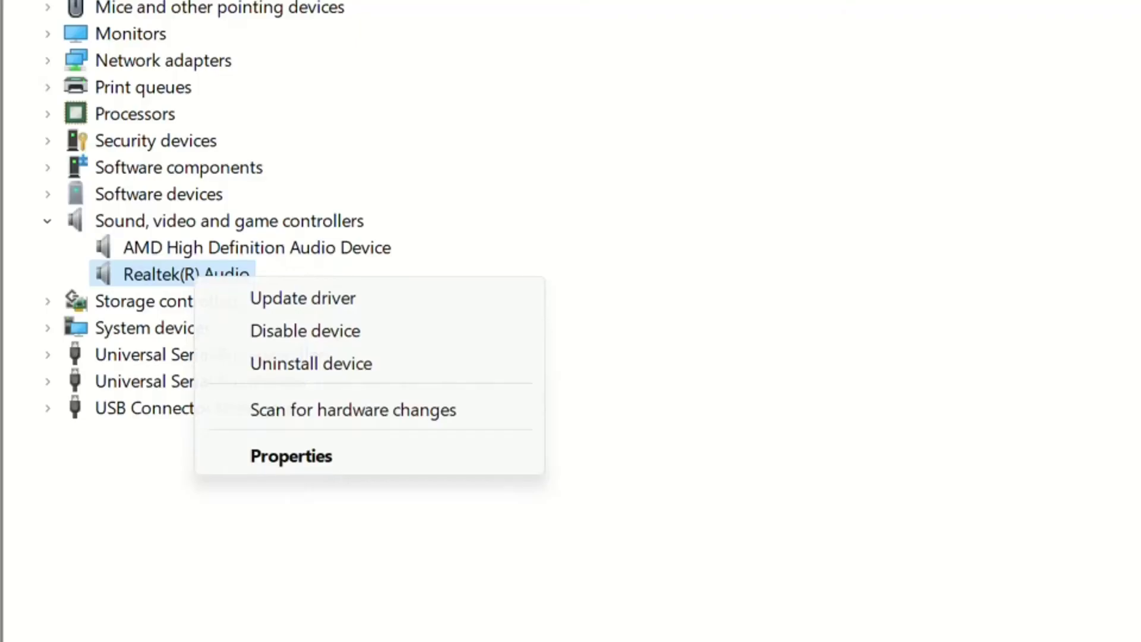
pyautogui.press('Down')
pyautogui.press('Down')
pyautogui.press('Down')
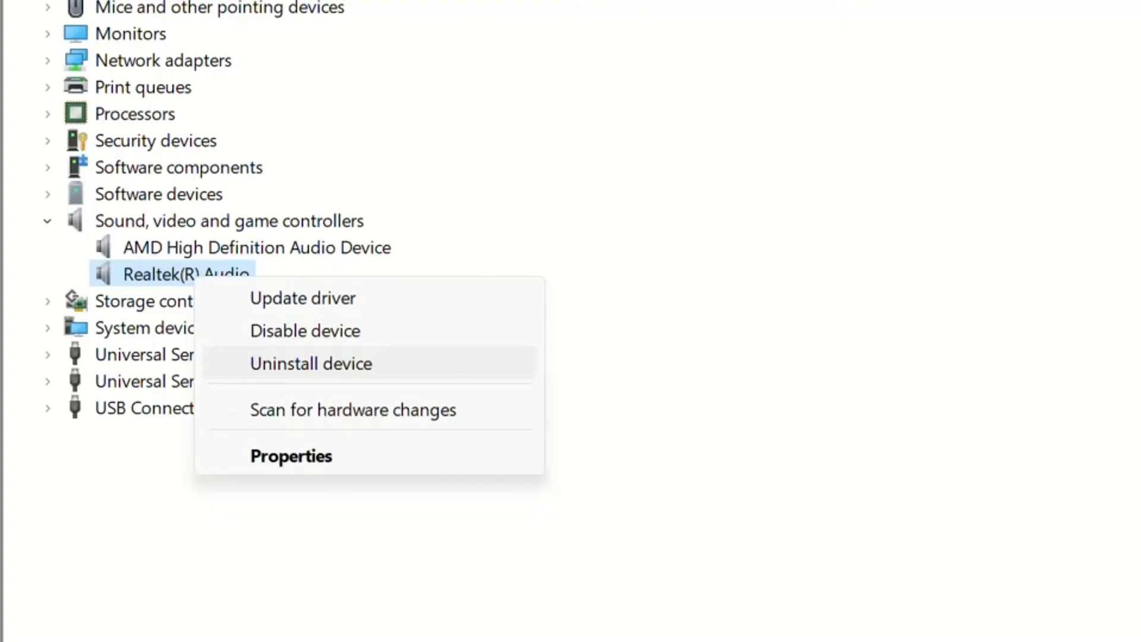
pyautogui.press('Escape')
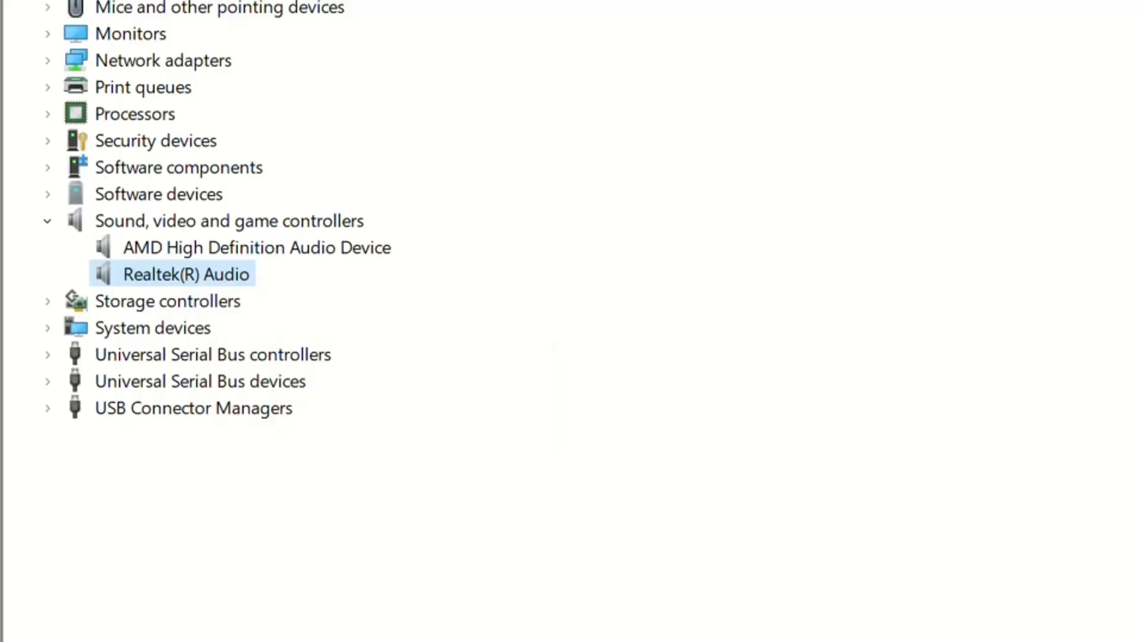
pyautogui.hotkey('shift', 'F10')
pyautogui.press('Down')
pyautogui.press('Down')
pyautogui.press('Down')
pyautogui.press('Down')
pyautogui.press('Down')
# - Open Realtek(R) Audio Properties and show the Driver tab with version 6.0.9388.1 and Roll Back Driver
pyautogui.press('Return')
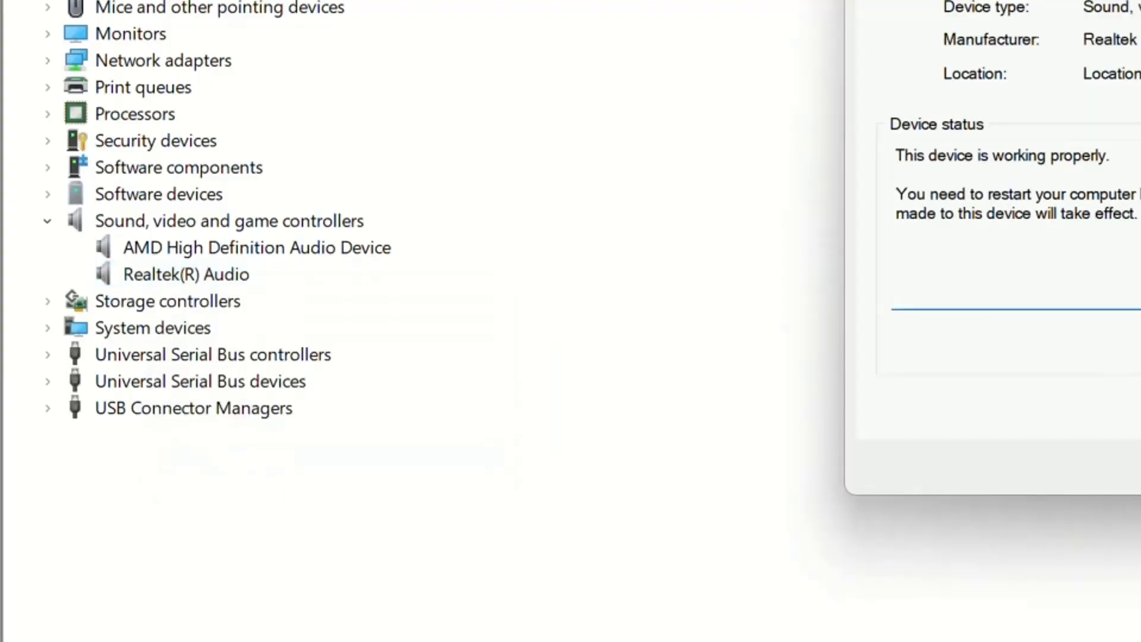
pyautogui.hotkey('ctrl', 'Tab')
pyautogui.hotkey('ctrl', 'Tab')
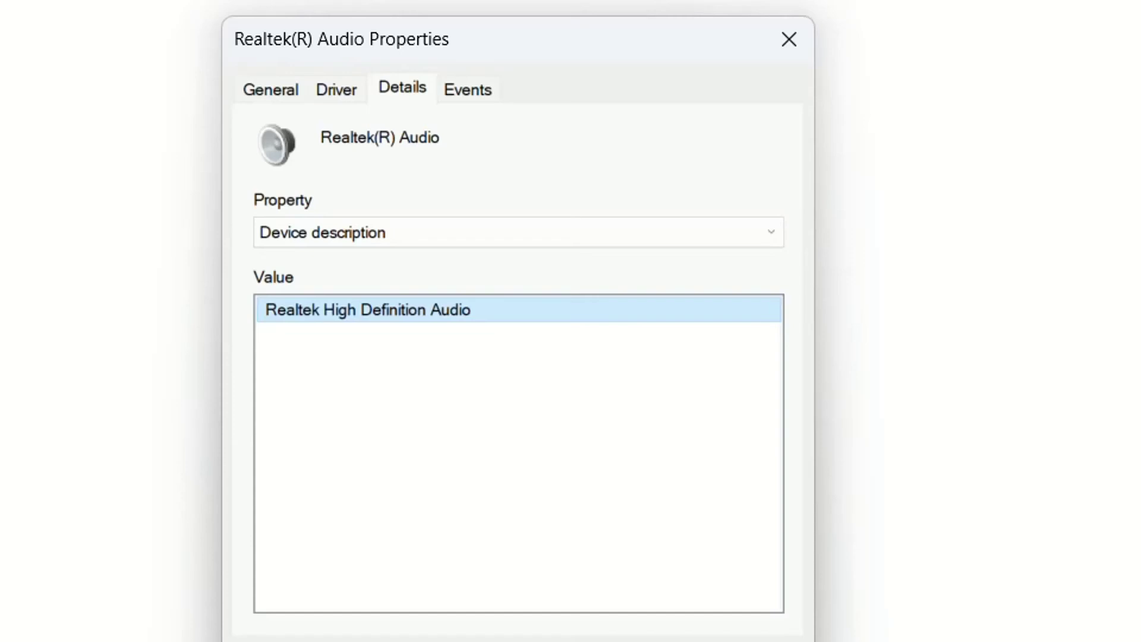
pyautogui.hotkey('ctrl', 'shift', 'Tab')
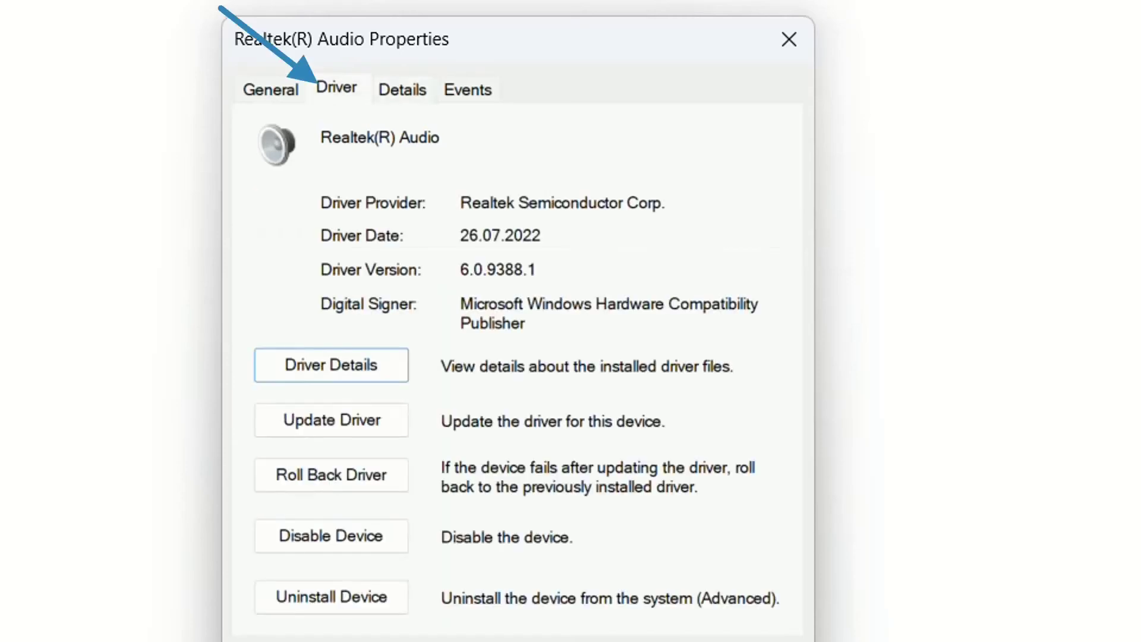